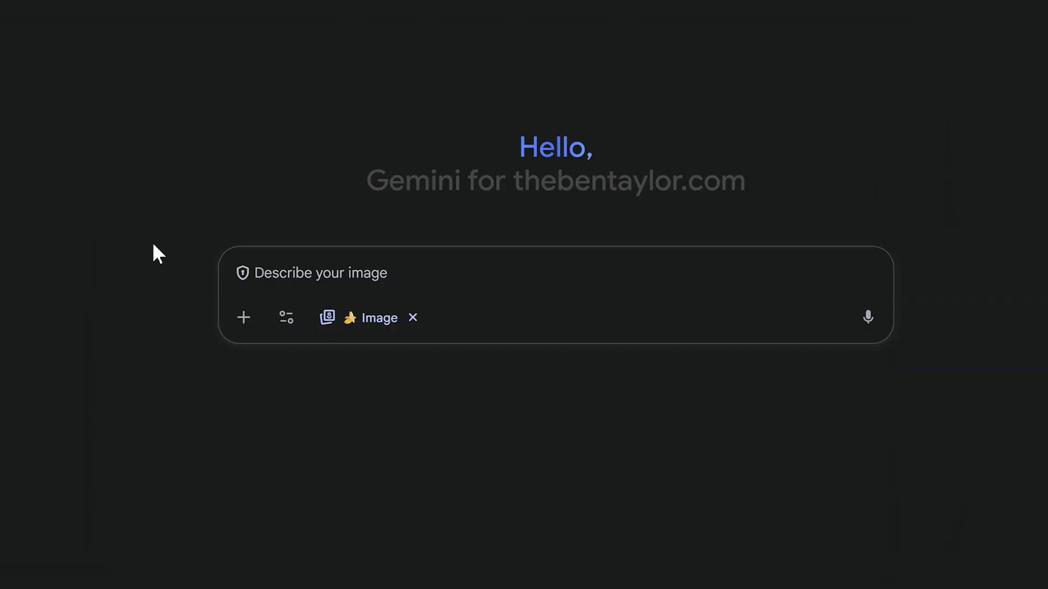
Attach the dog and living room.jpg photos and send 'add the dog into the living room'.
left_click(255, 330)
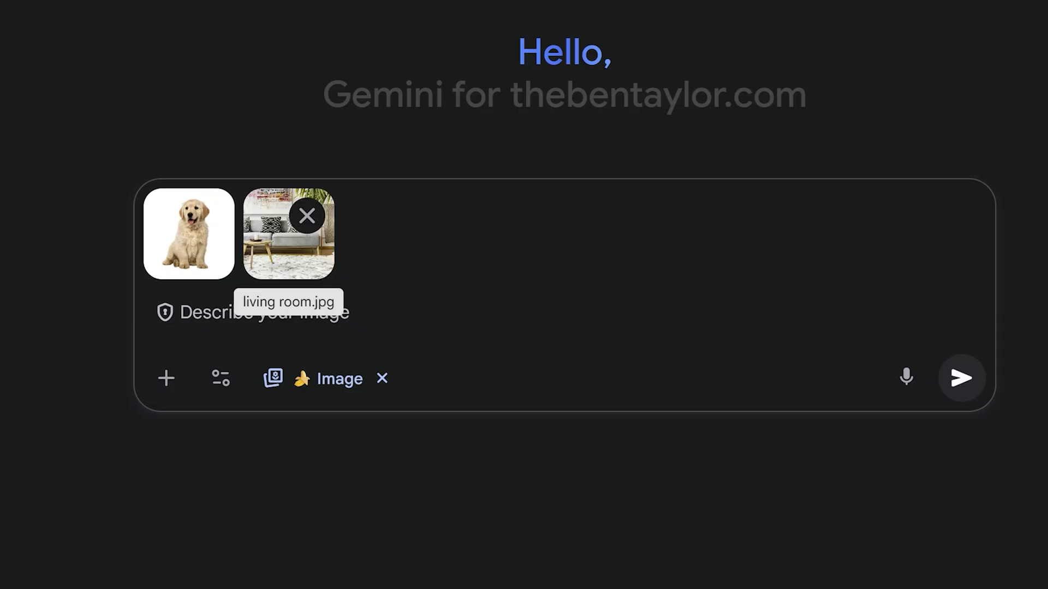
type("add the dog into the li")
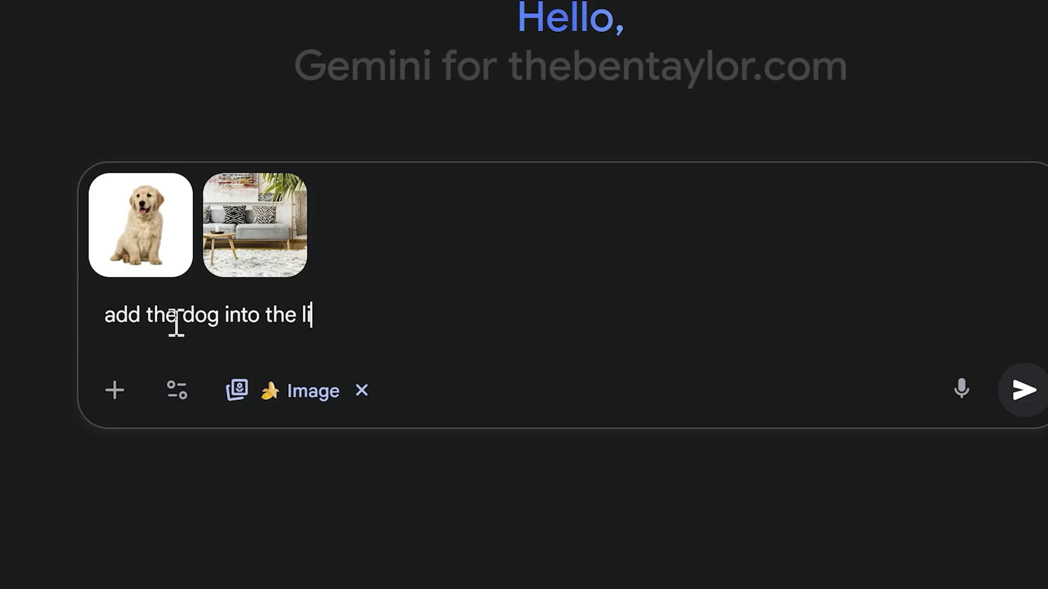
type("ving ro")
type("om")
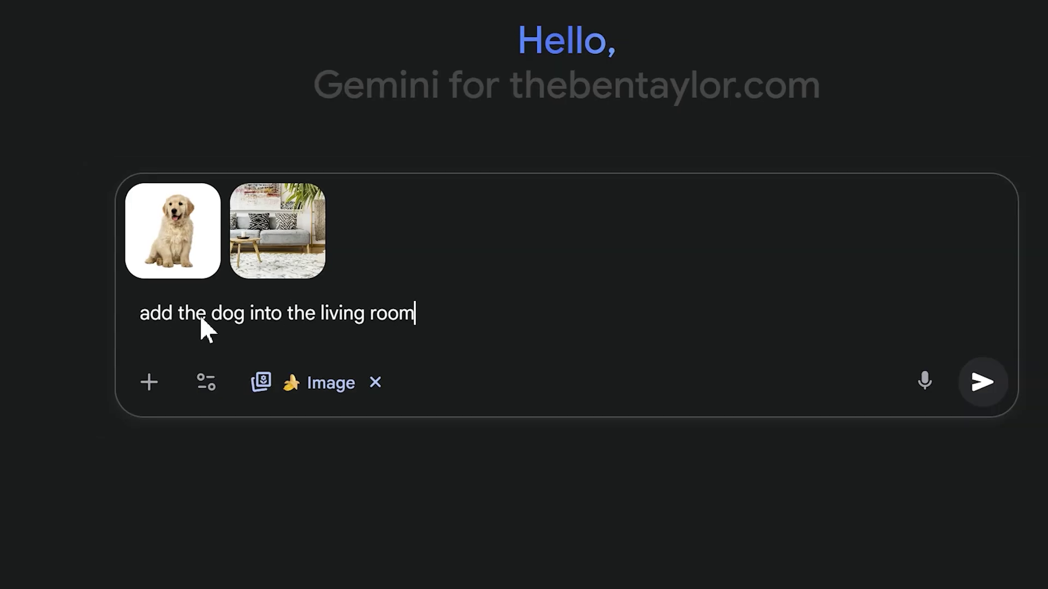
key("Return")
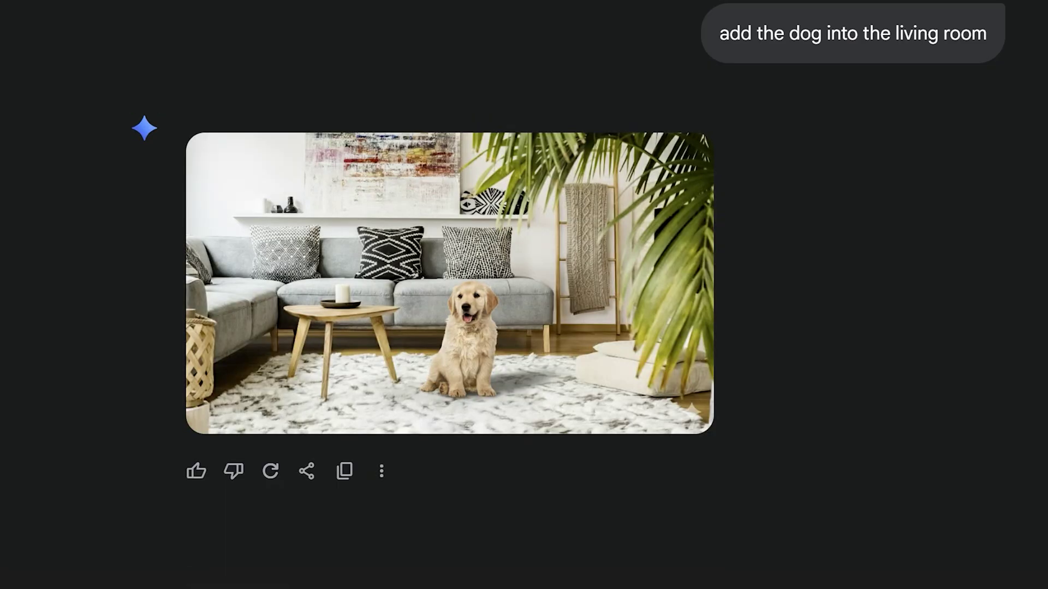
Enlarge the generated dog-in-living-room image, then search the web for 'free crop tool'.
left_click(545, 360)
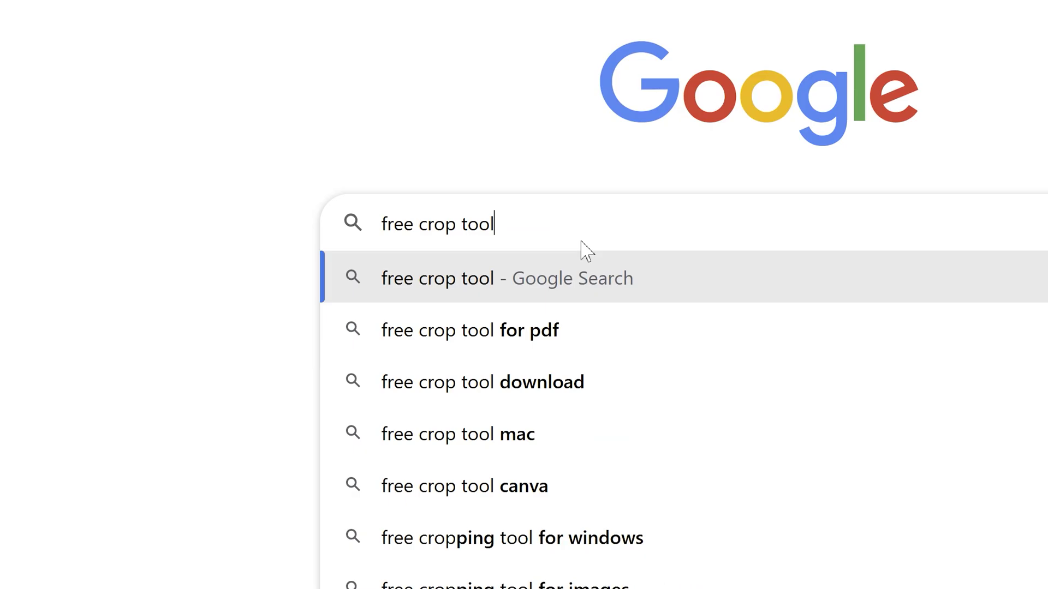
key("Escape")
key("Return")
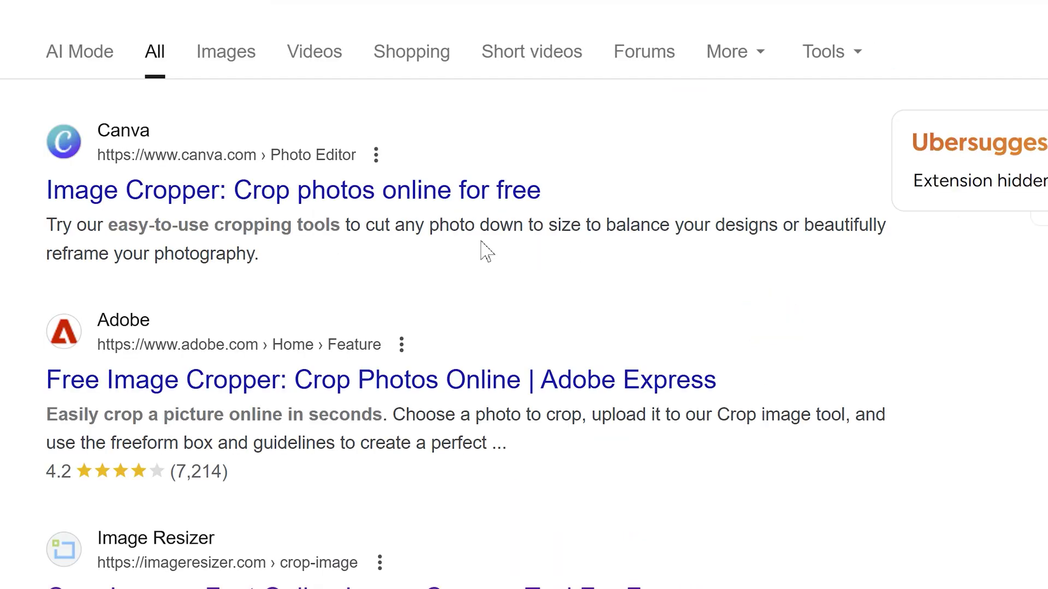
scroll(536, 250, "down", 5)
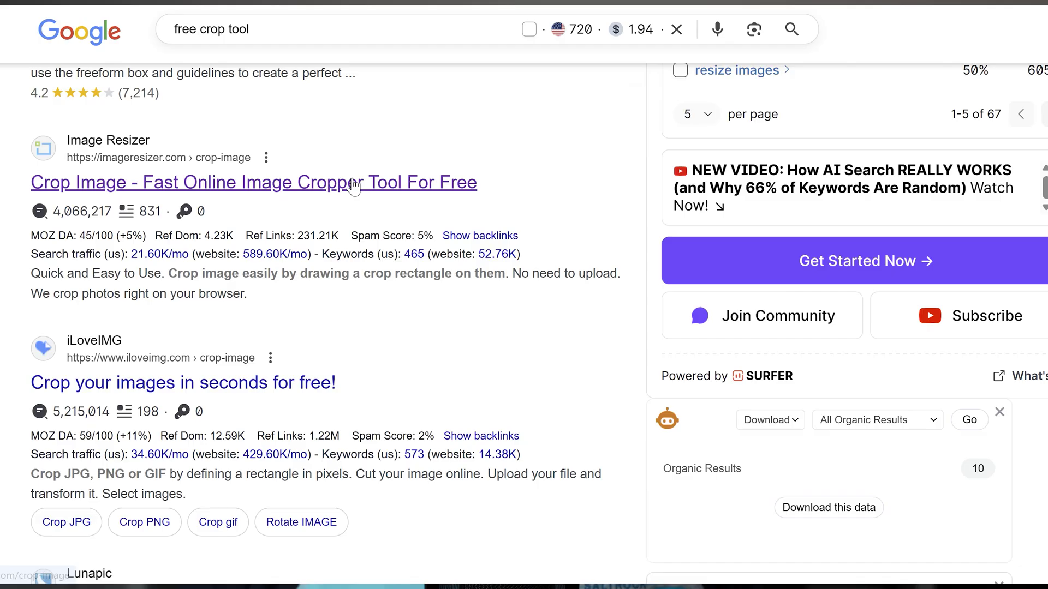
On the Image Resizer crop page, trim the blank strips from the image's top and bottom.
left_click(505, 140)
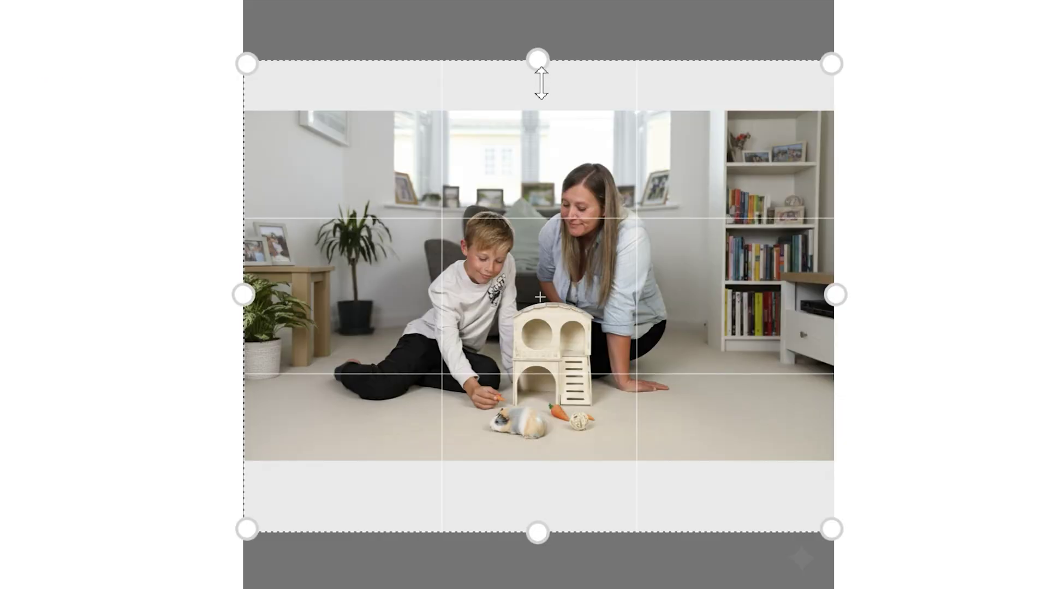
left_click_drag(541, 82, 546, 115)
left_click_drag(538, 532, 538, 459)
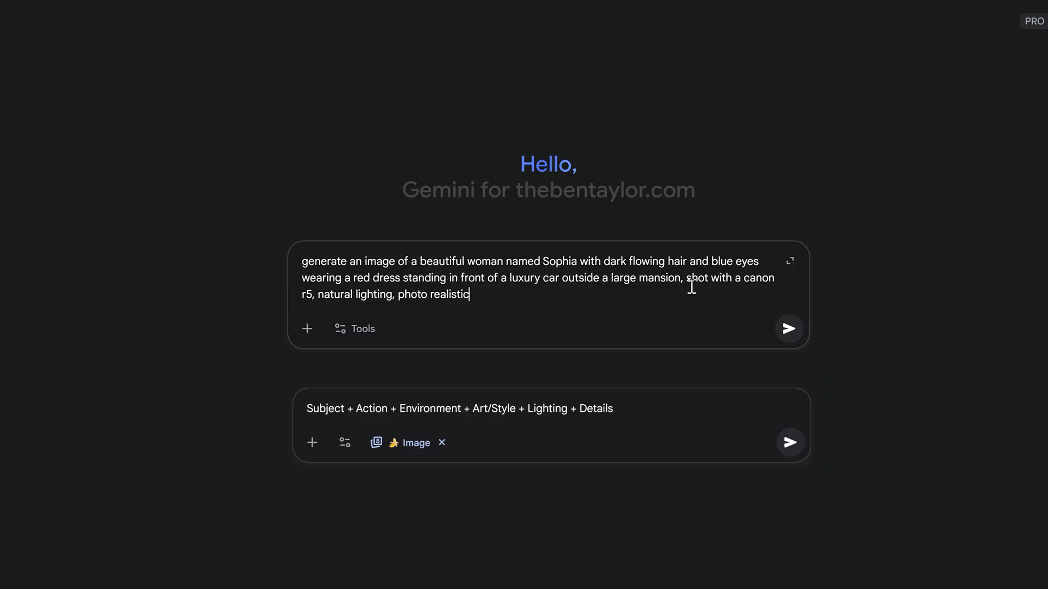
Generate the photorealistic Sophia red-dress image with Create images and view it full size.
left_click(365, 331)
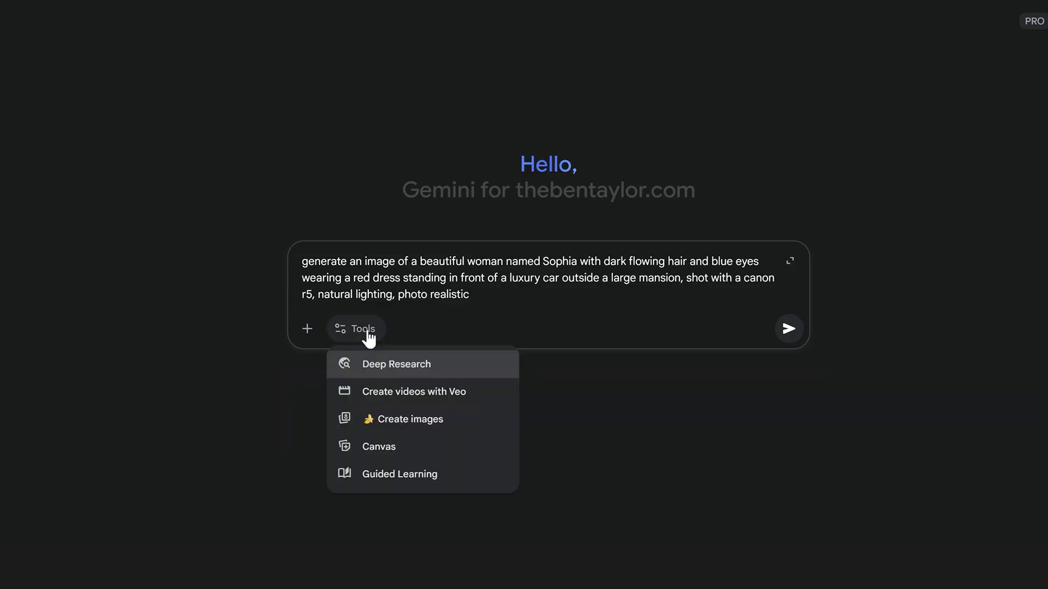
left_click(382, 418)
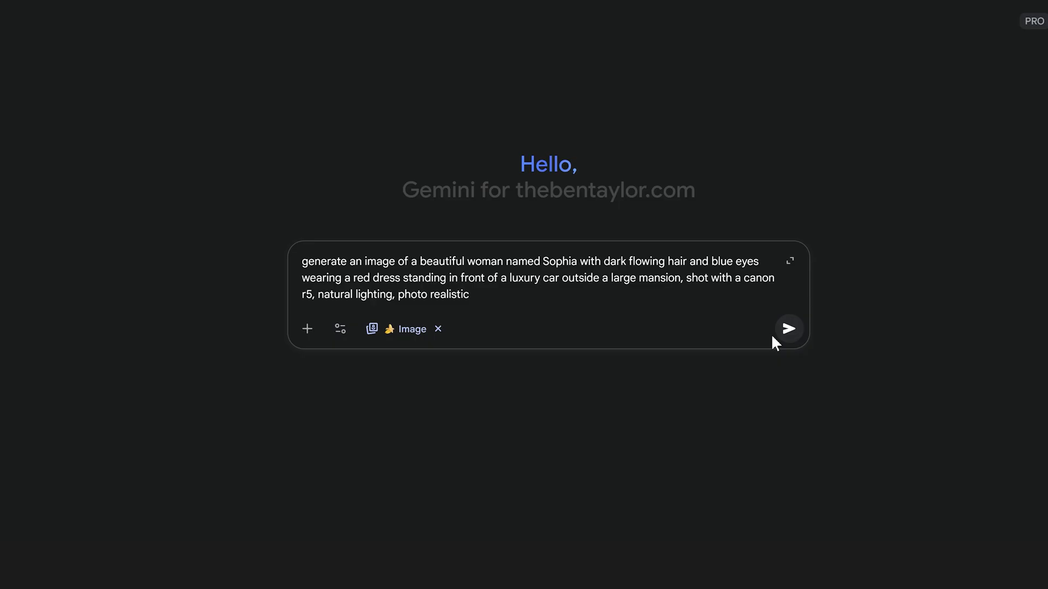
left_click(788, 330)
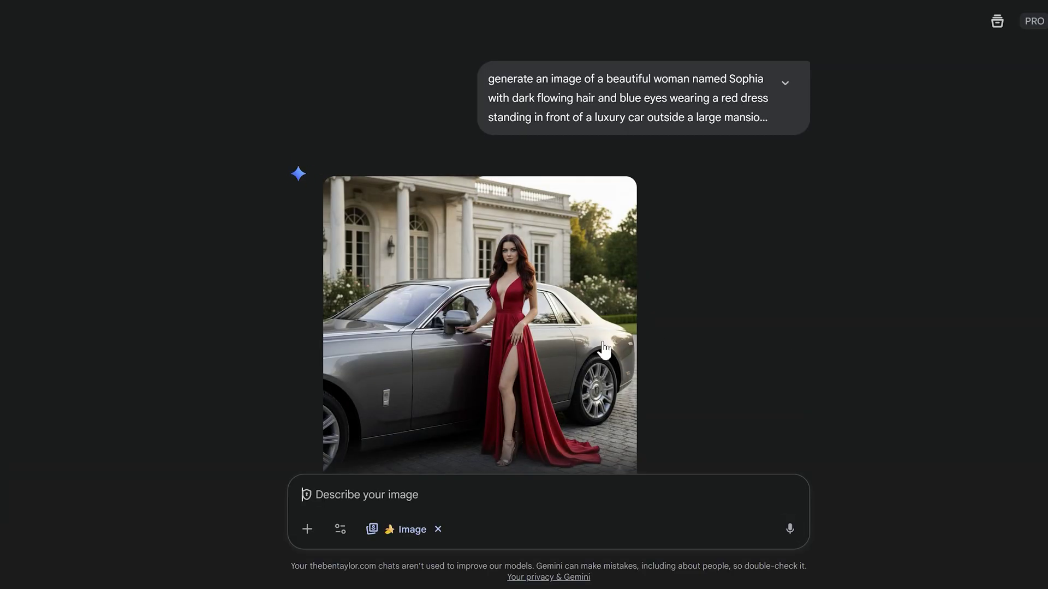
left_click(535, 356)
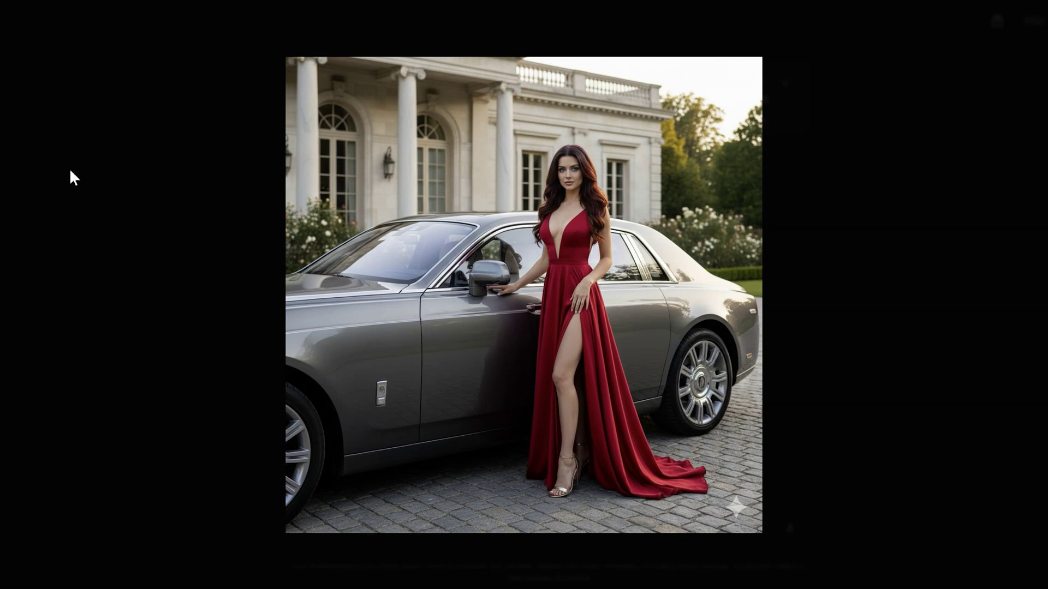
key("Escape")
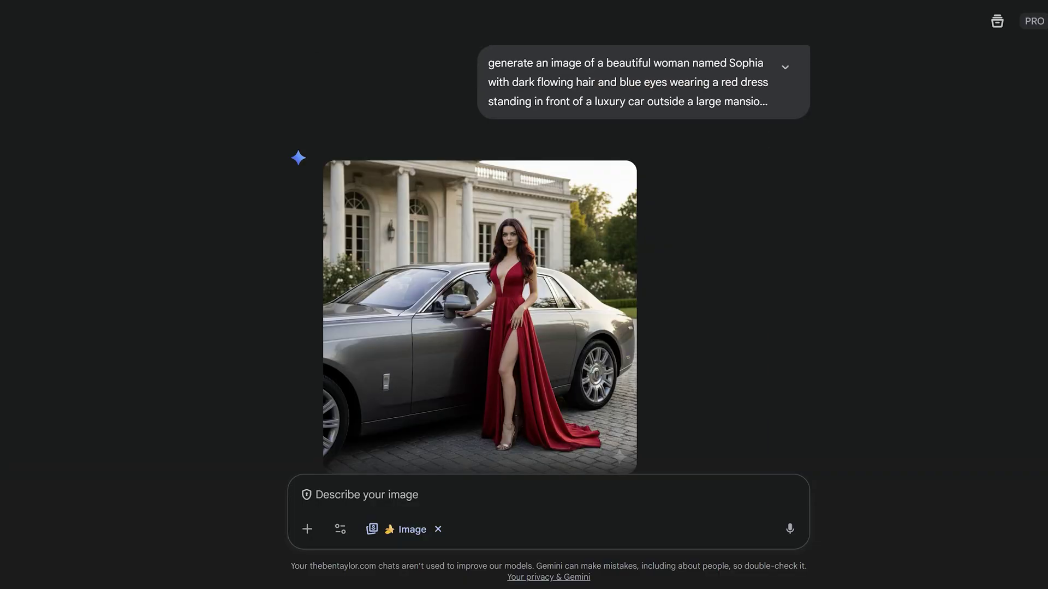
mouse_move(550, 367)
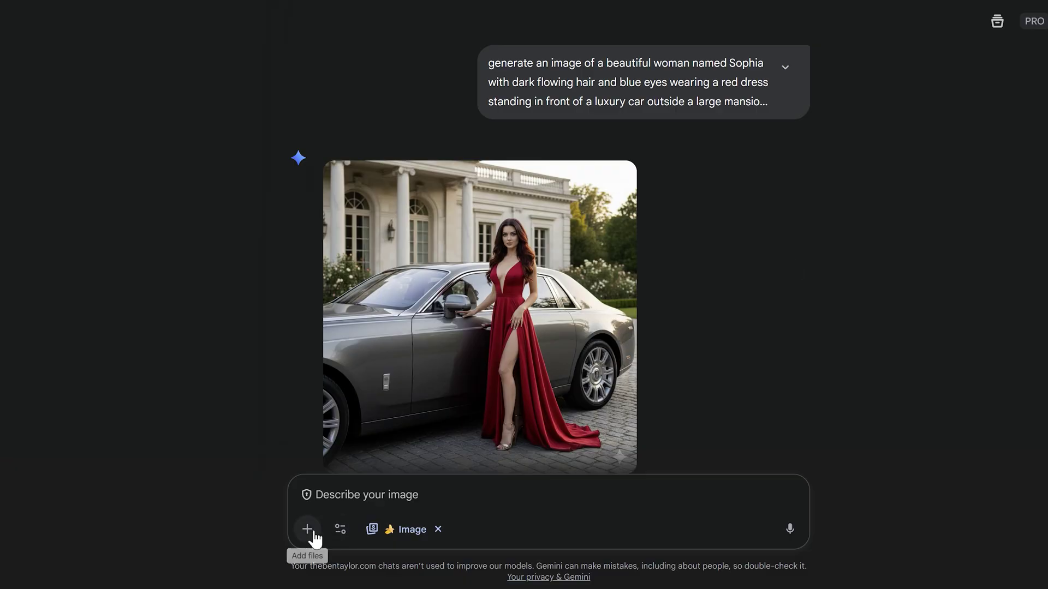
Attach the generated Sophia image and send 'add Sophia wearing her red dress to a beach'.
left_click(309, 530)
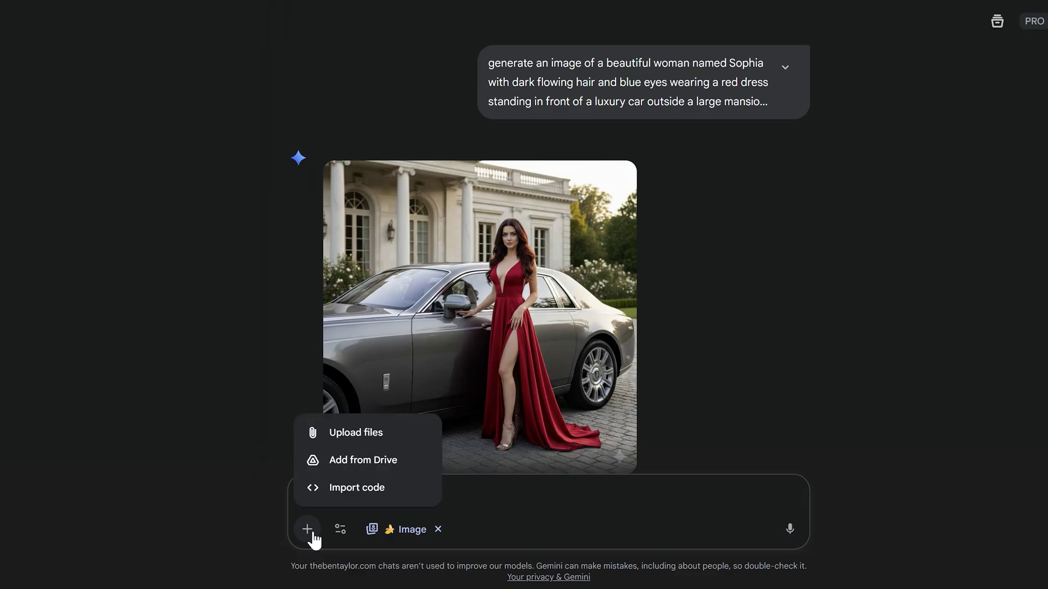
left_click(357, 443)
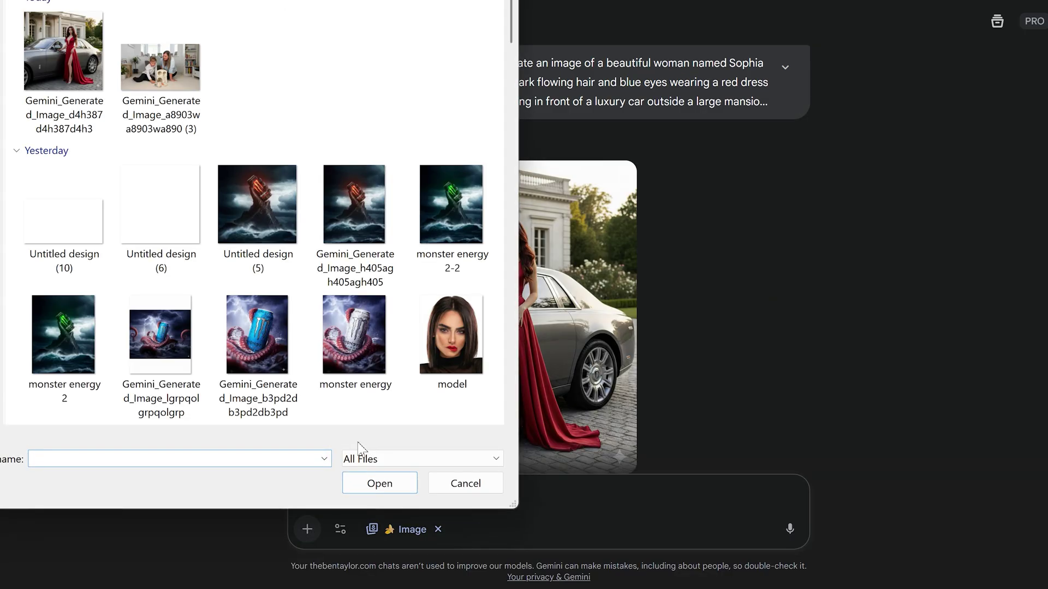
left_click(43, 68)
left_click(366, 487)
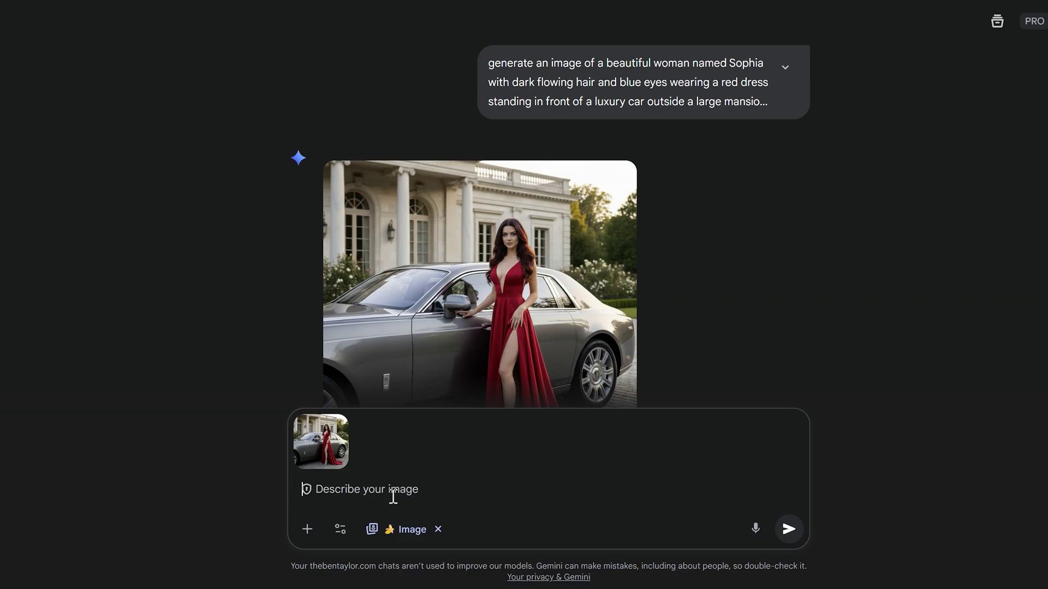
type("add Sophia")
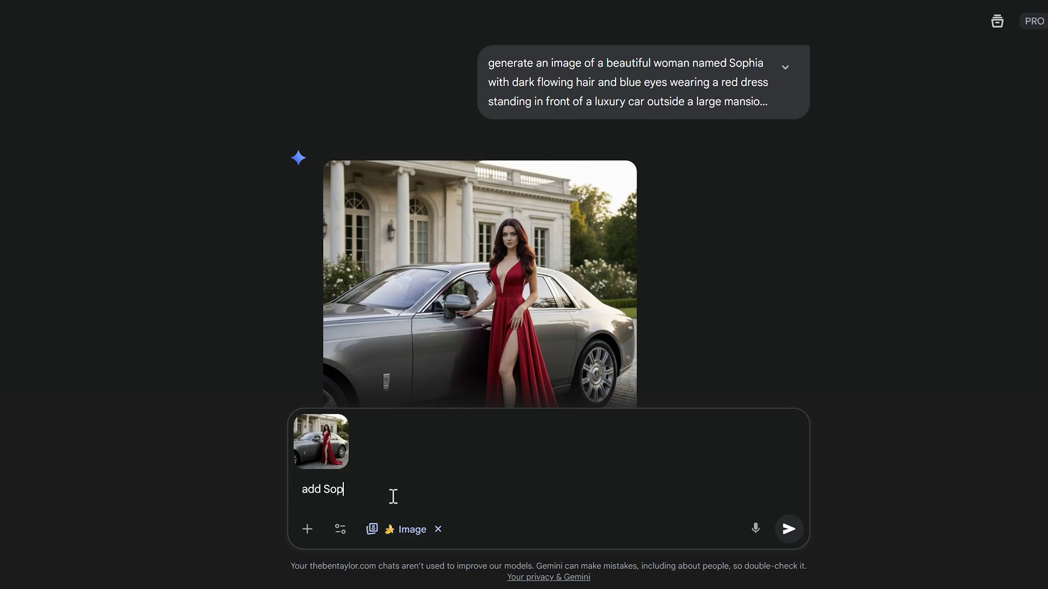
type(" wearing her red dress to a beach")
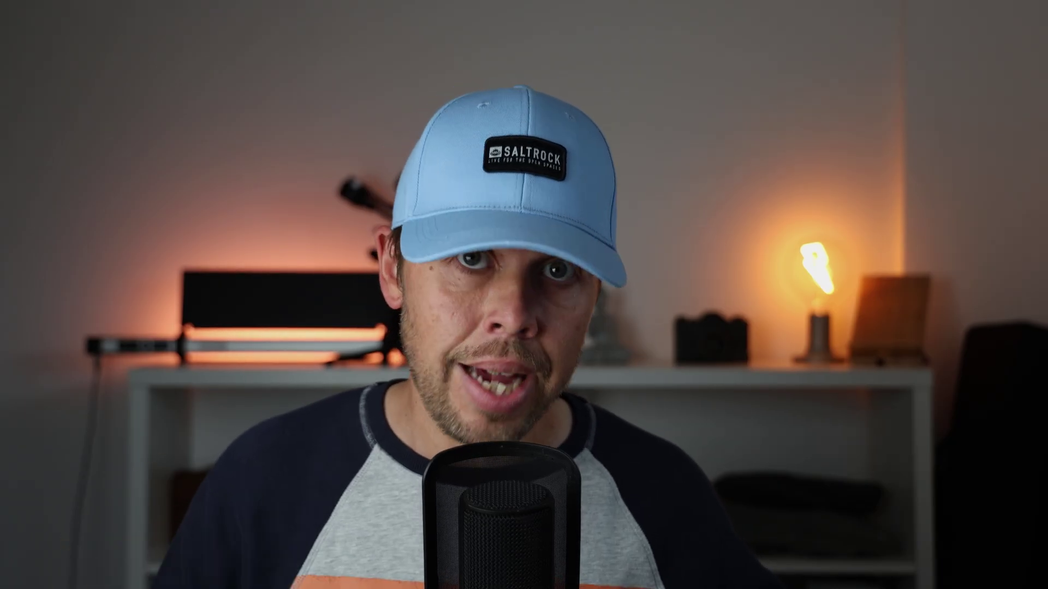
left_click(789, 532)
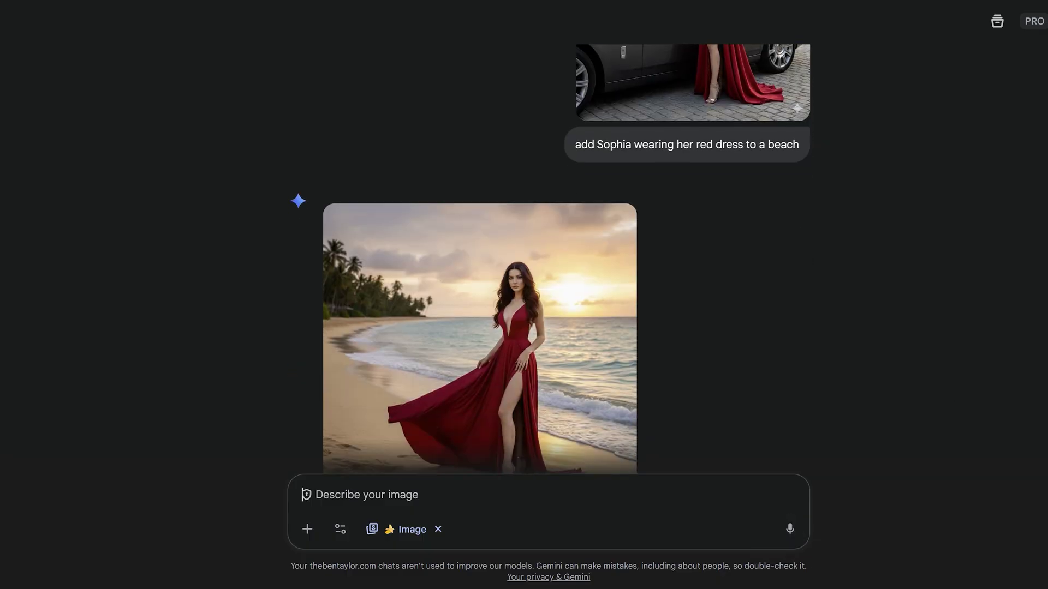
Enlarge the beach image, then attach the image of Sophia by the car.
left_click(578, 342)
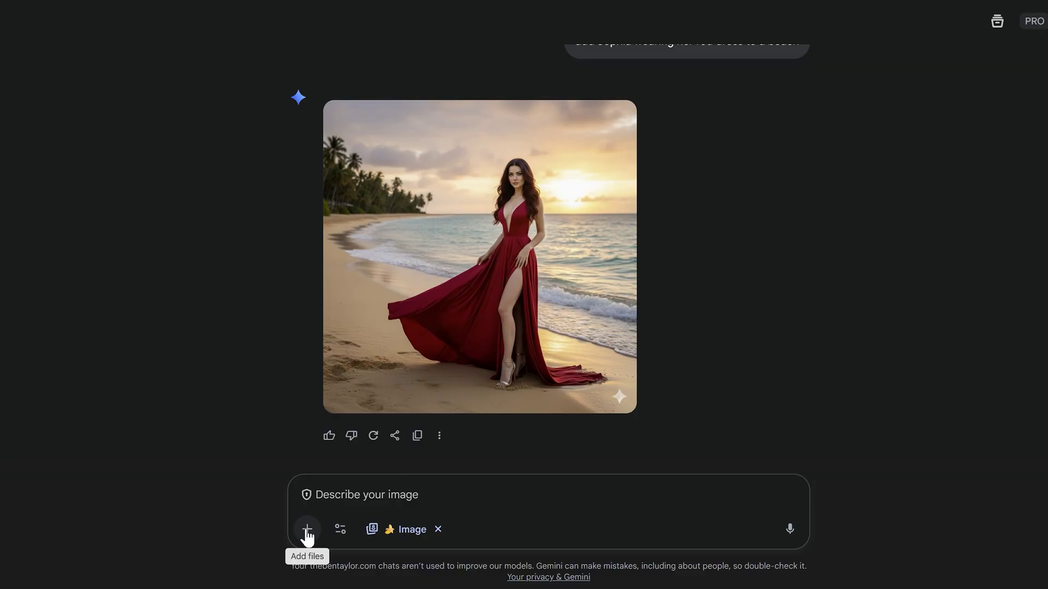
left_click(306, 533)
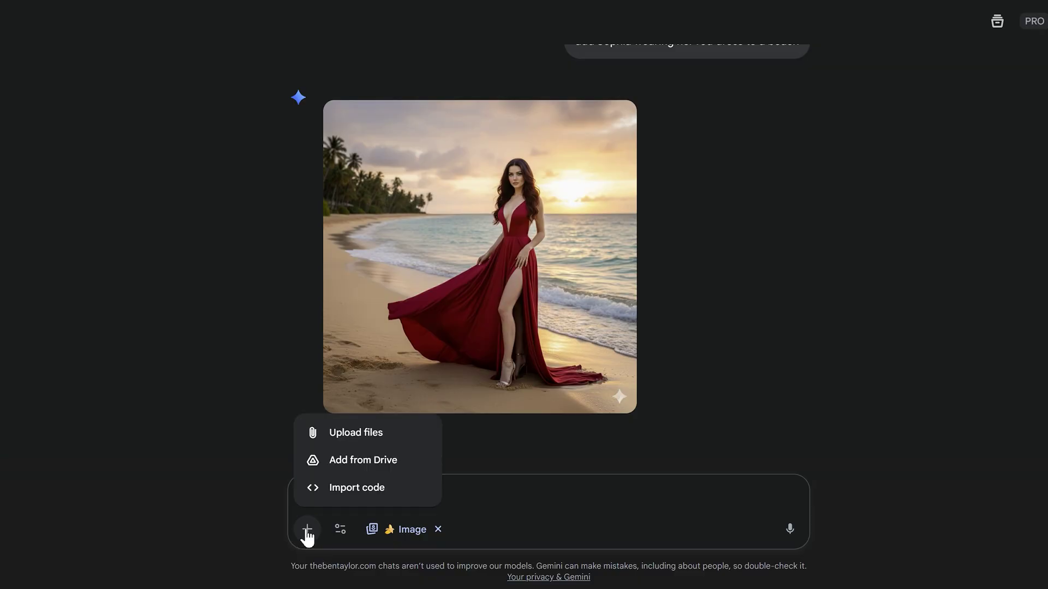
left_click(379, 439)
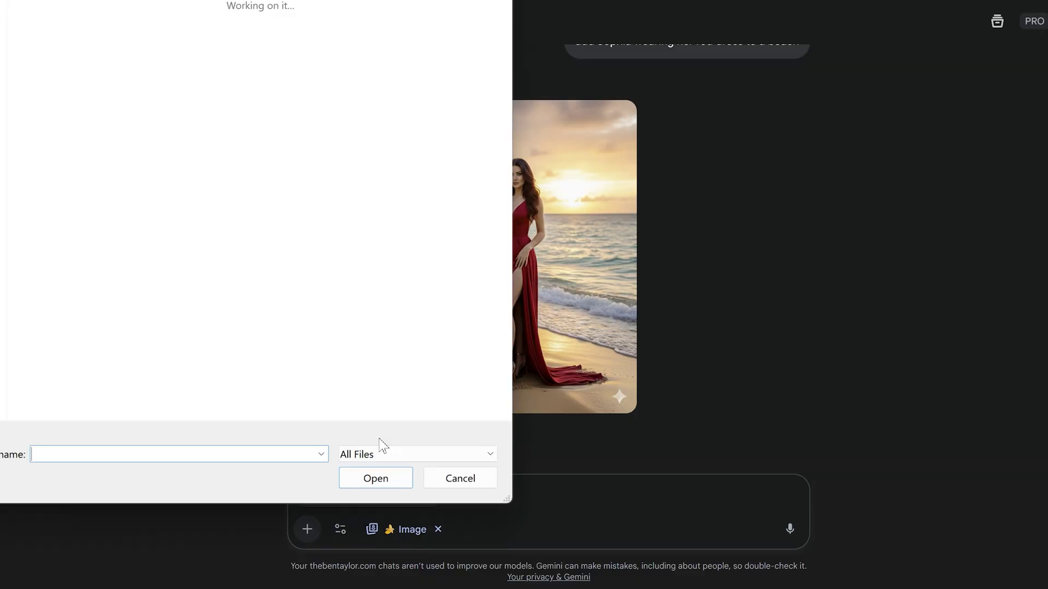
left_click(62, 79)
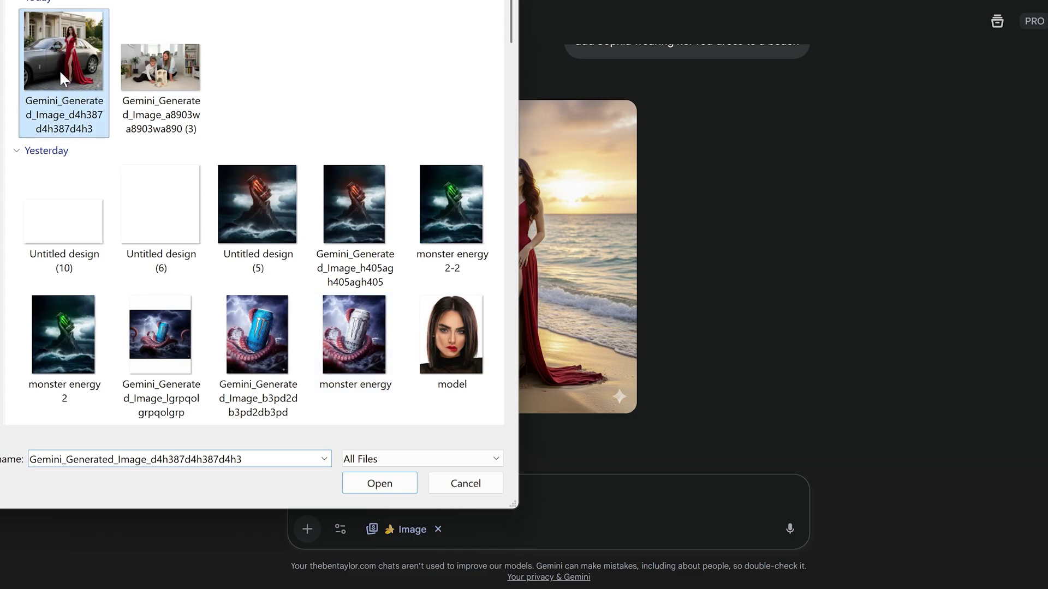
left_click(378, 483)
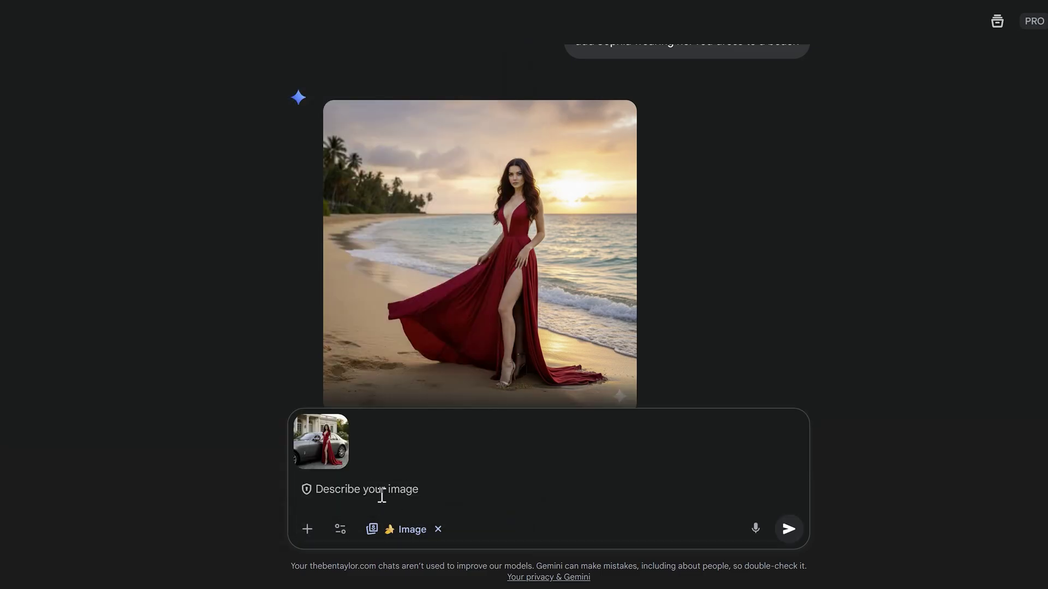
Send 'add Sophia sitting on a chair in a restaurant wearing her red dress', fixing the spelling.
type("add Sh")
key("BackSpace")
type("ophia")
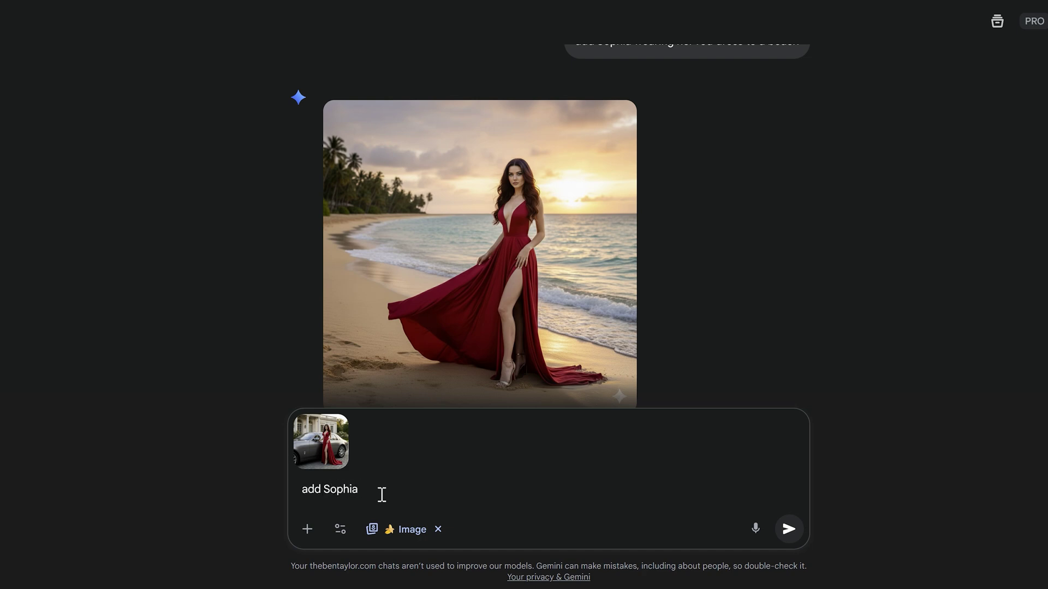
type(" sitting in a restuarant")
right_click(434, 490)
left_click(527, 132)
type("wearing her red dress")
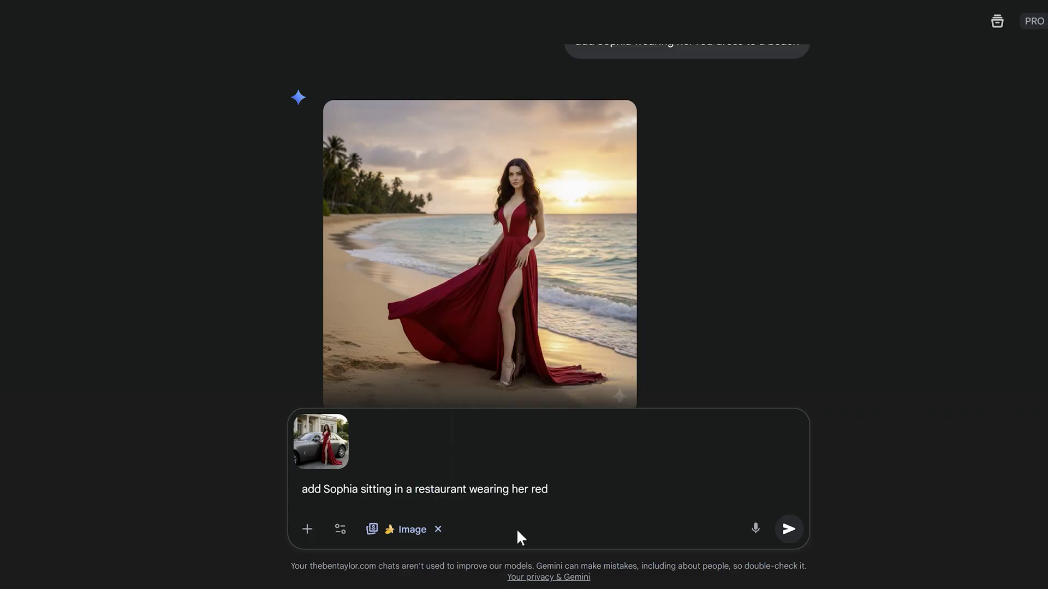
left_click(396, 489)
type("on a chair")
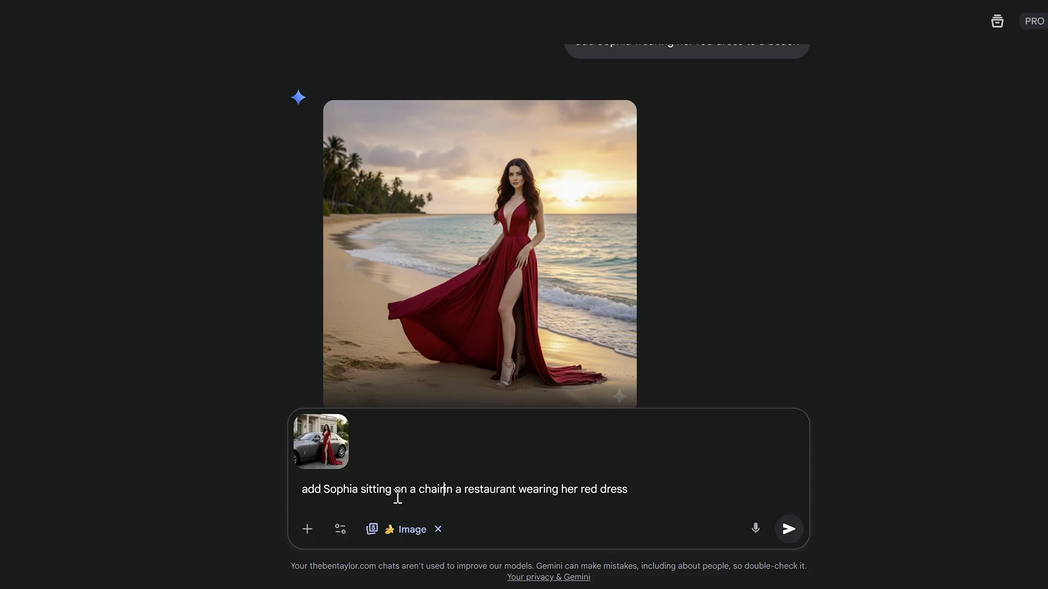
left_click(789, 529)
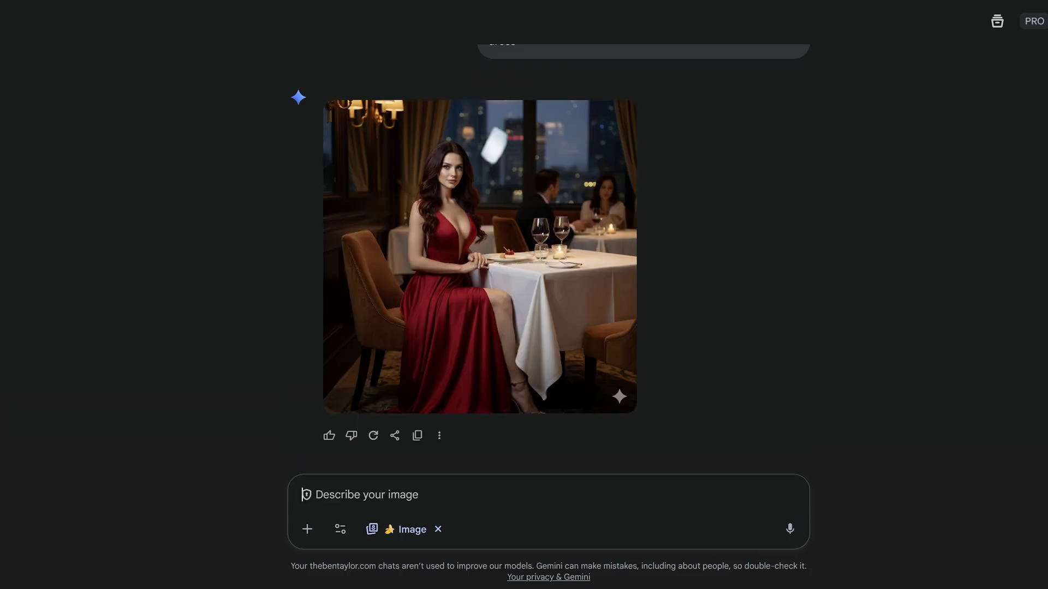
Enlarge the restaurant image, then attach the image of Sophia by the car.
scroll(550, 246, "up", 3)
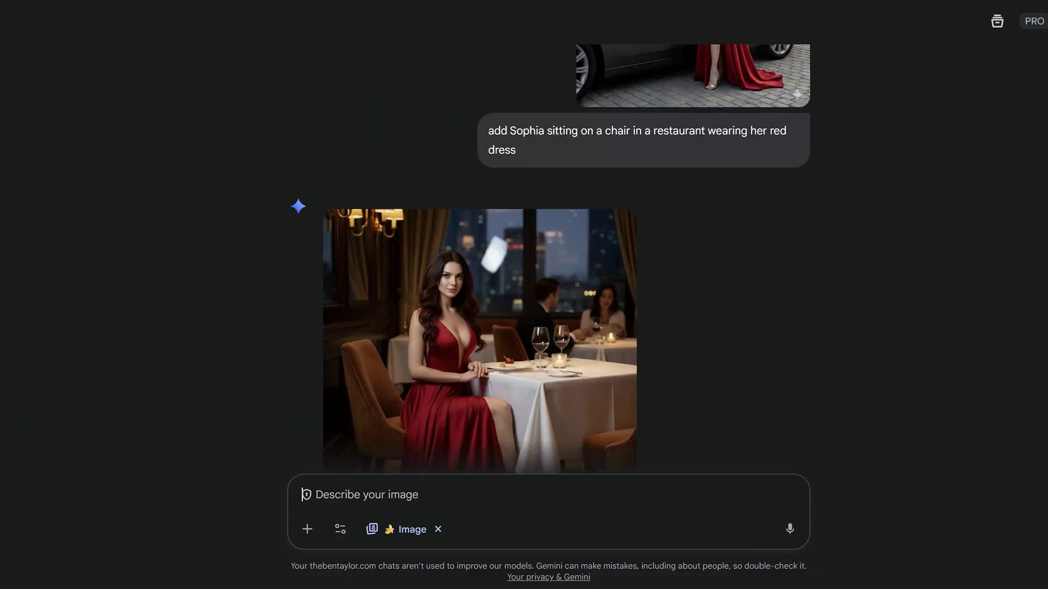
scroll(550, 257, "down", 3)
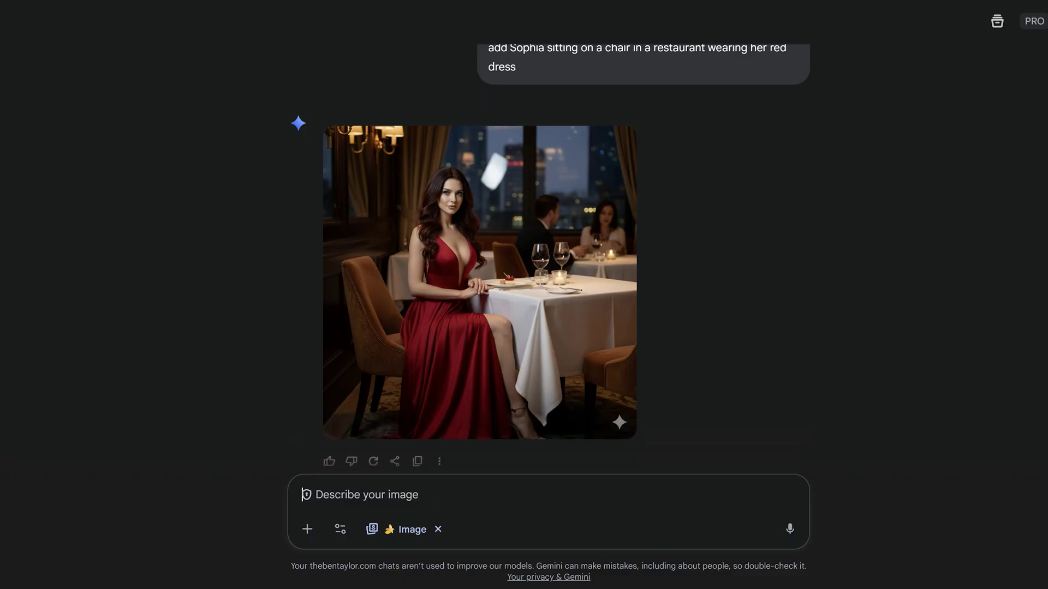
left_click(530, 299)
left_click(308, 529)
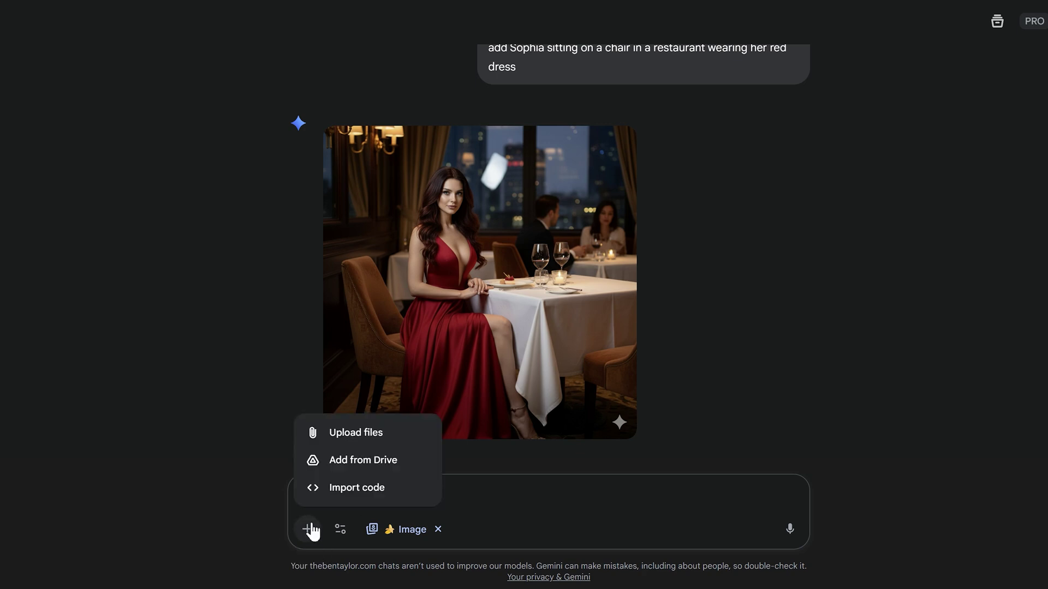
left_click(372, 426)
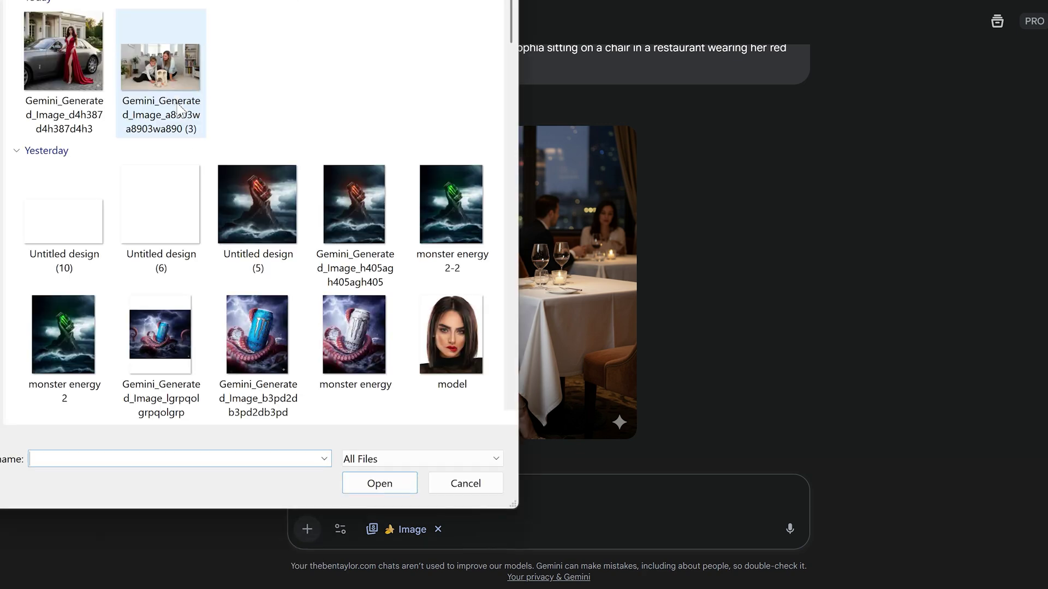
left_click(75, 66)
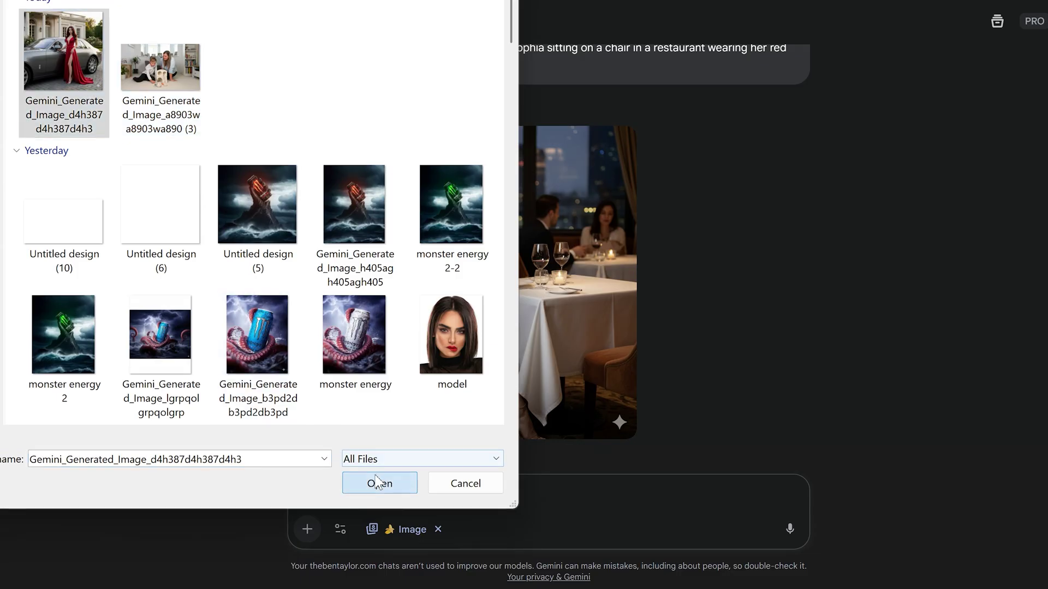
left_click(375, 480)
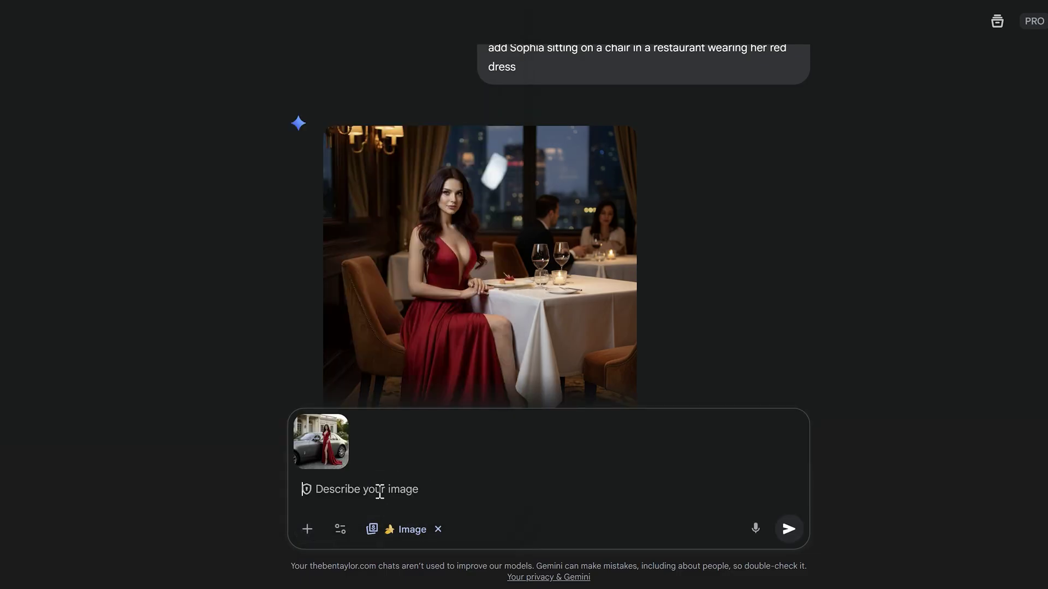
Send a prompt for Sophia smiling, standing in a train, wearing a black t-shirt and blue jeans.
type("add ")
type("Sophia smiling standing")
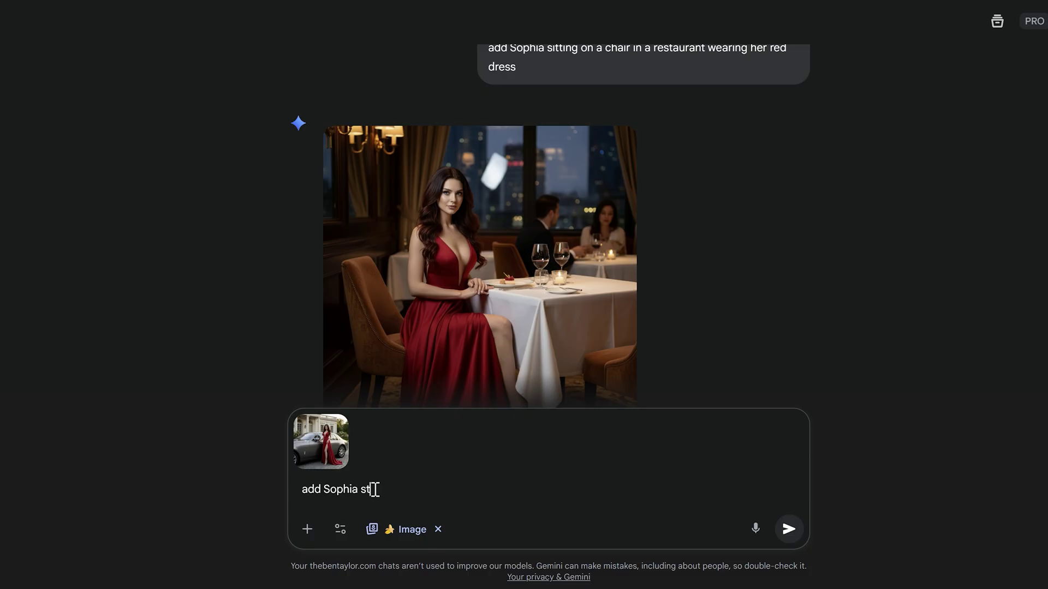
type(" up in a train")
left_click(362, 490)
type("smiling")
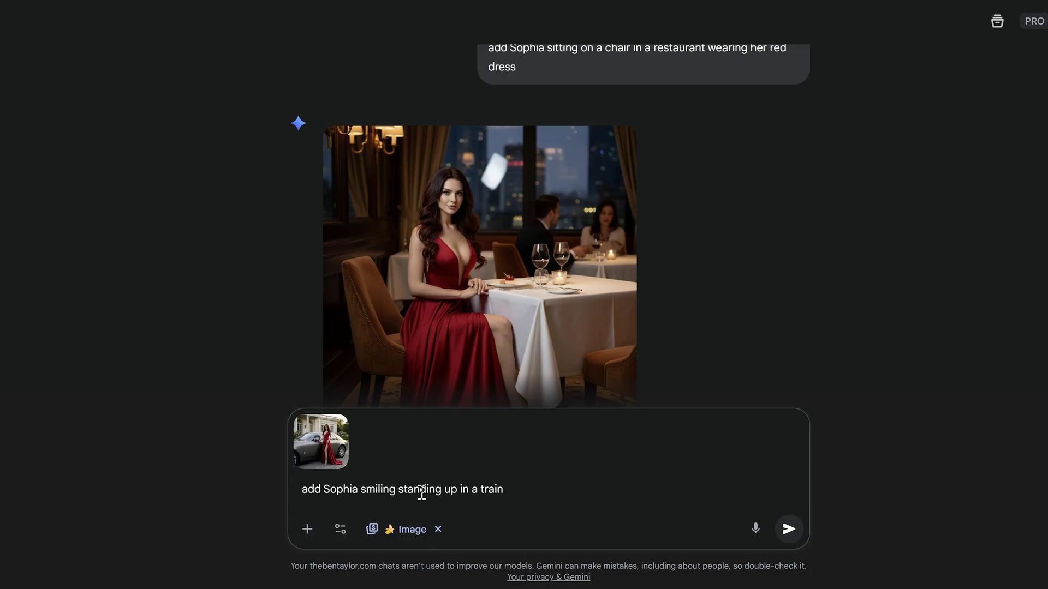
left_click(505, 490)
type("wearing a black t-shirt and")
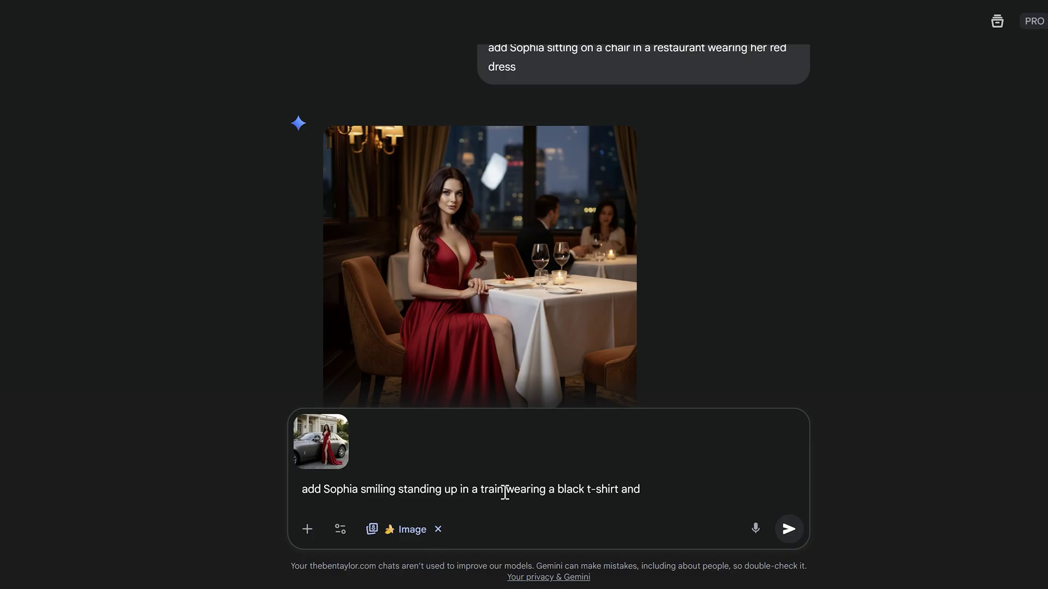
type(" blue jeans")
left_click(789, 528)
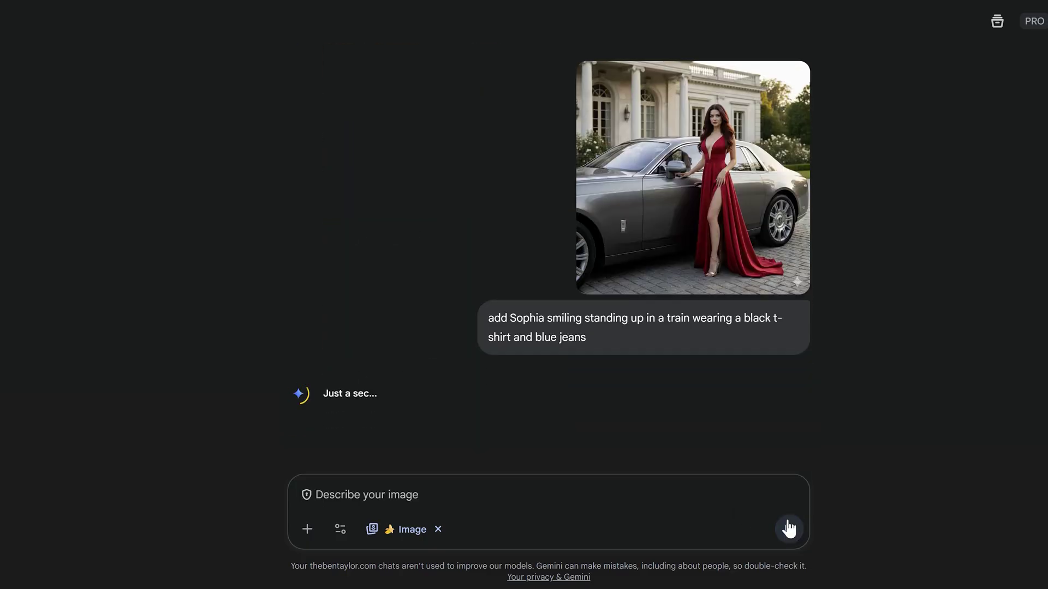